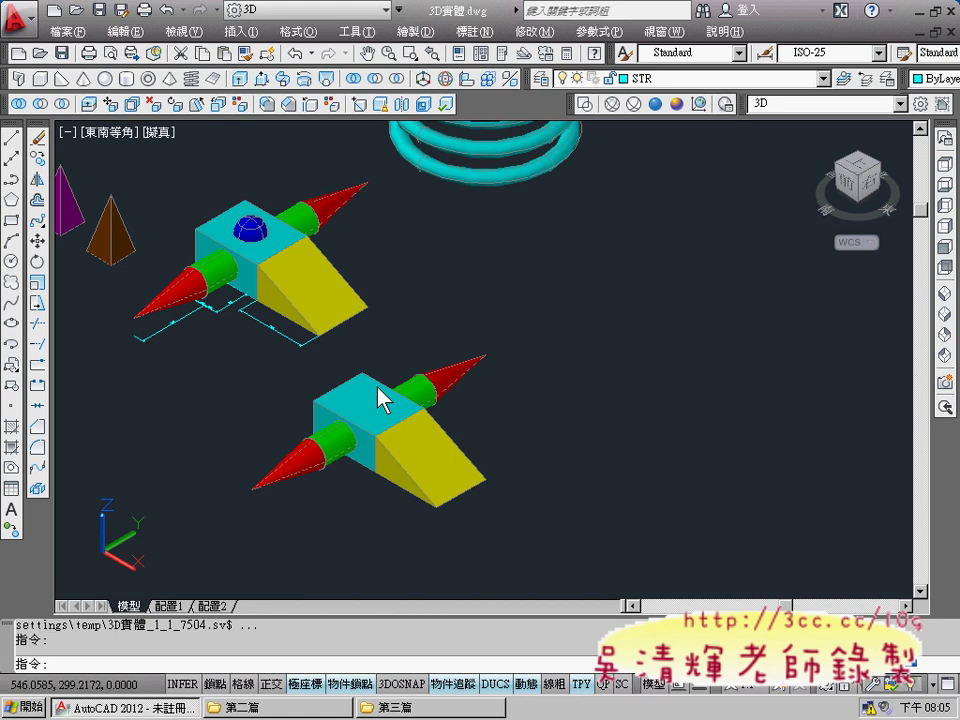
- Zoom in and centre the lower spaceship so its cyan box body fills the viewport
scroll(559, 407, up, 2)
scroll(590, 396, up, 3)
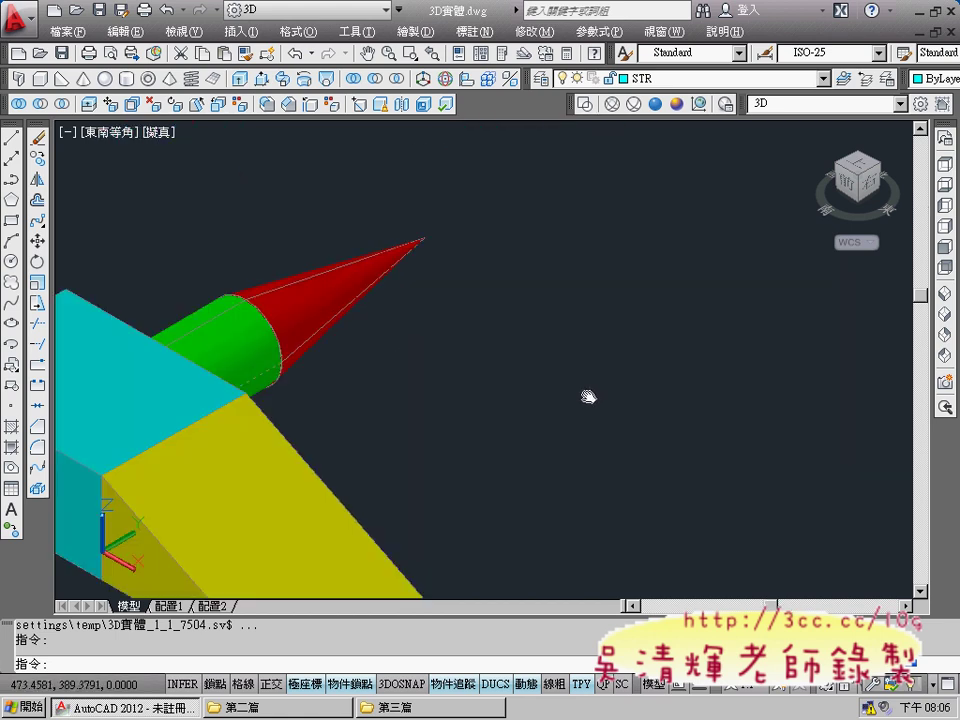
middle_drag(733, 343, 354, 302)
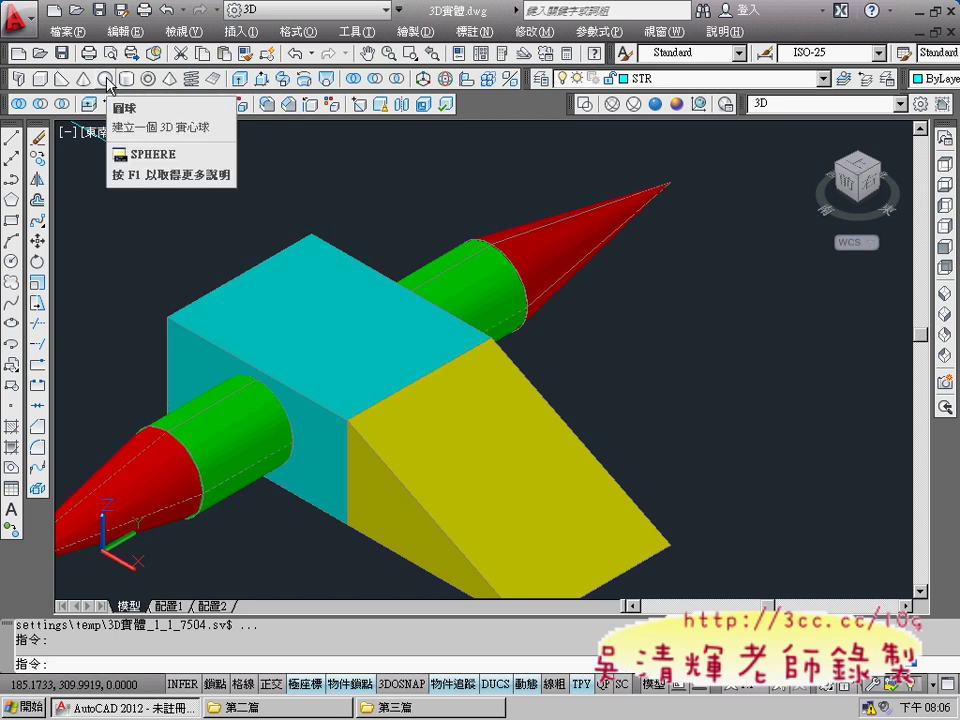
mouse_move(104, 78)
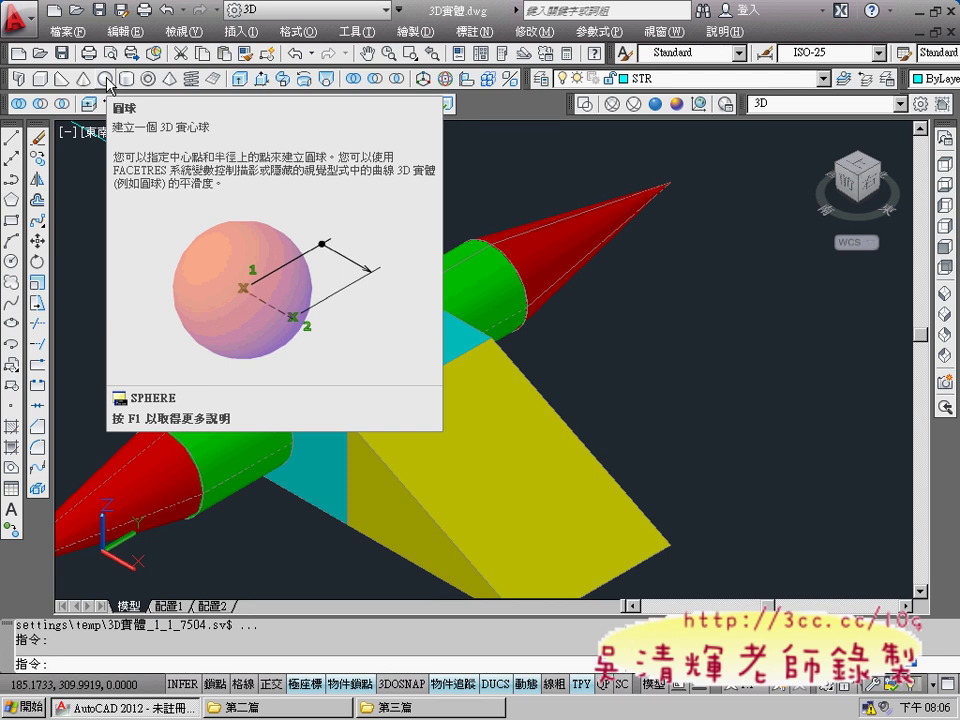
- Create a radius 20 sphere centred on the cyan box's top face, then select the new dome
click(105, 79)
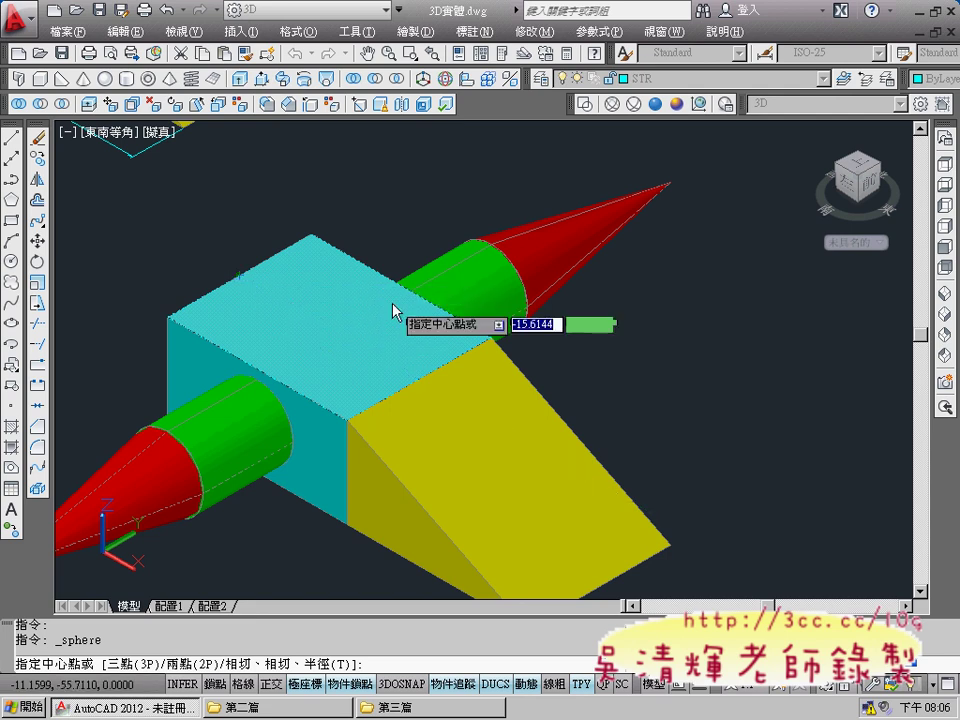
click(397, 292)
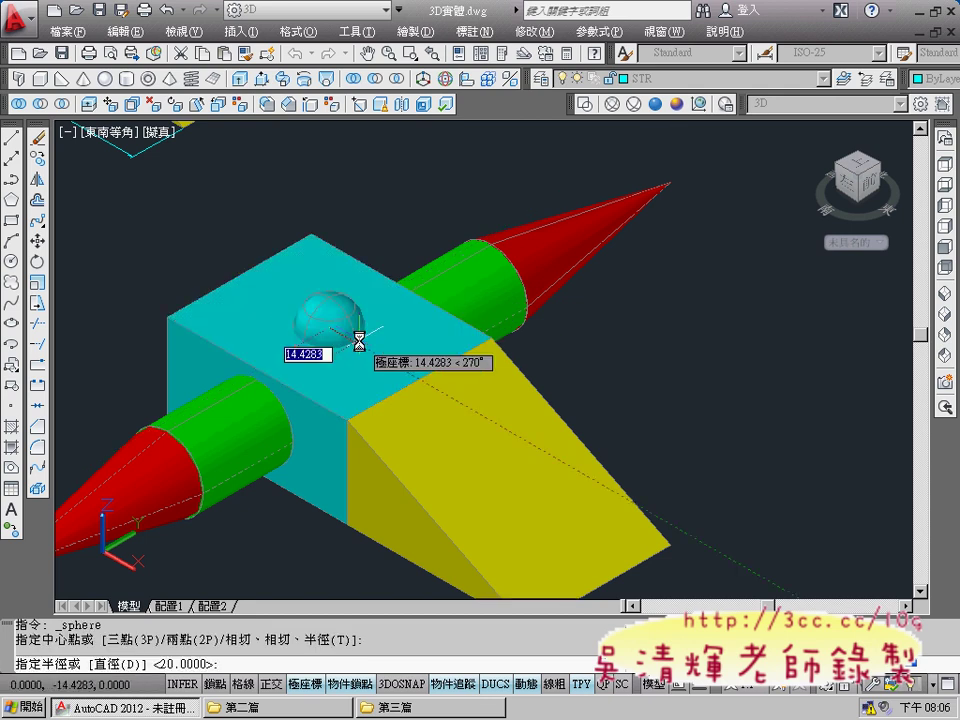
text(20)
key(Return)
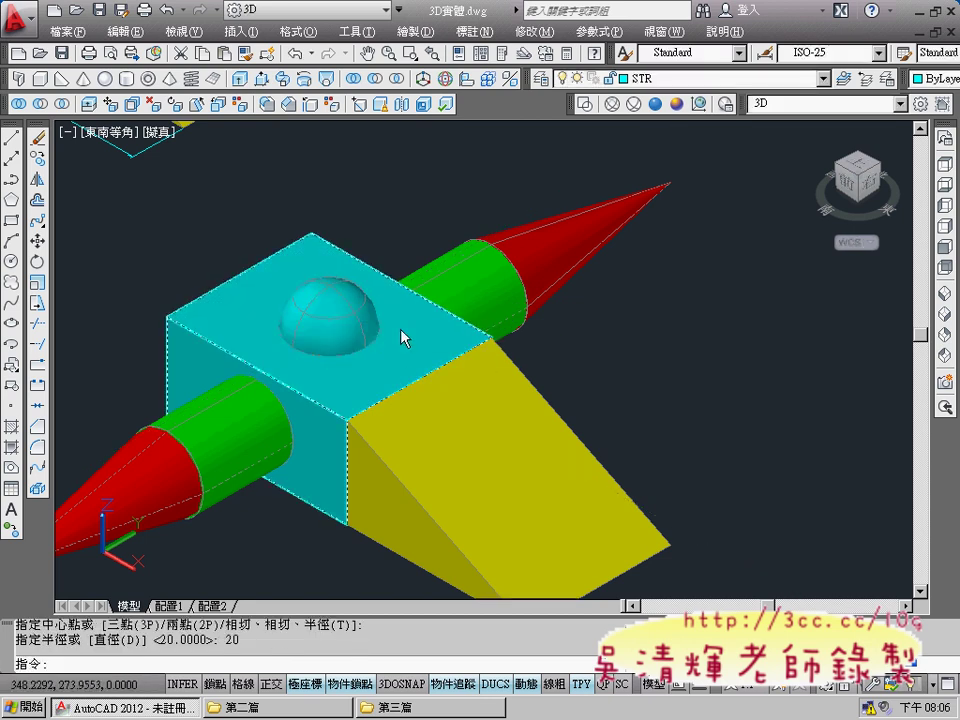
click(325, 318)
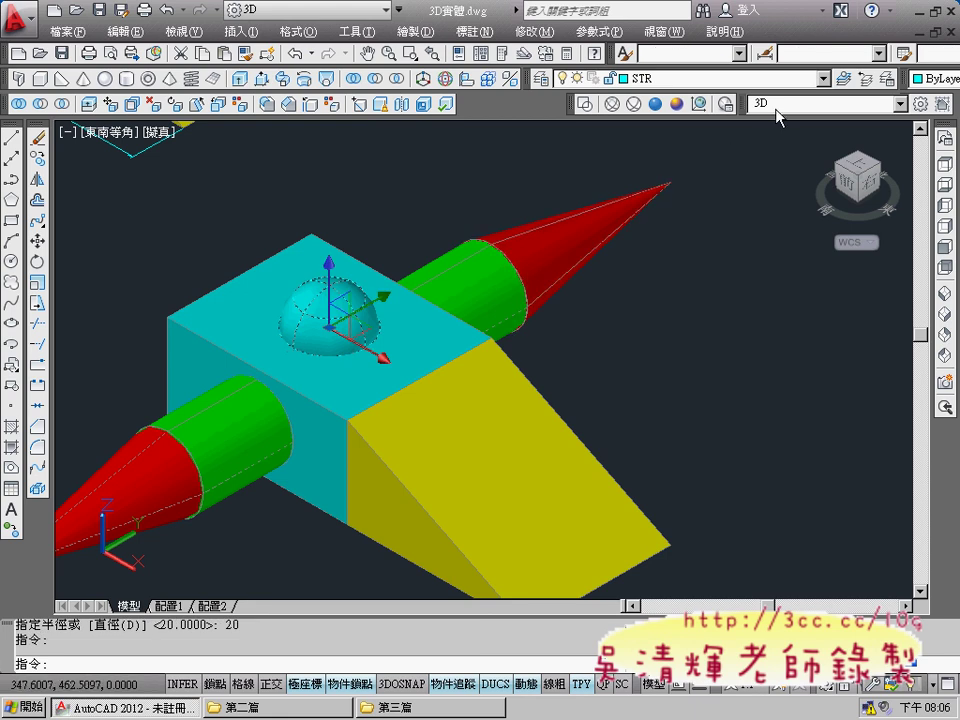
- Set the selected dome's colour to Blue, then deselect it
click(936, 78)
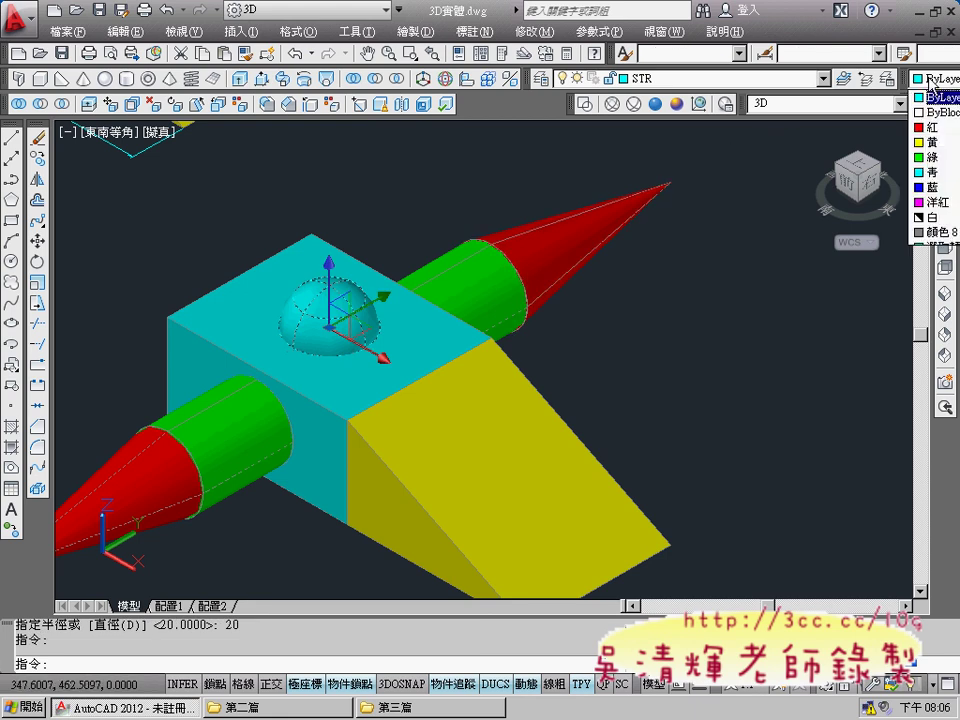
click(932, 187)
scroll(585, 384, down, 3)
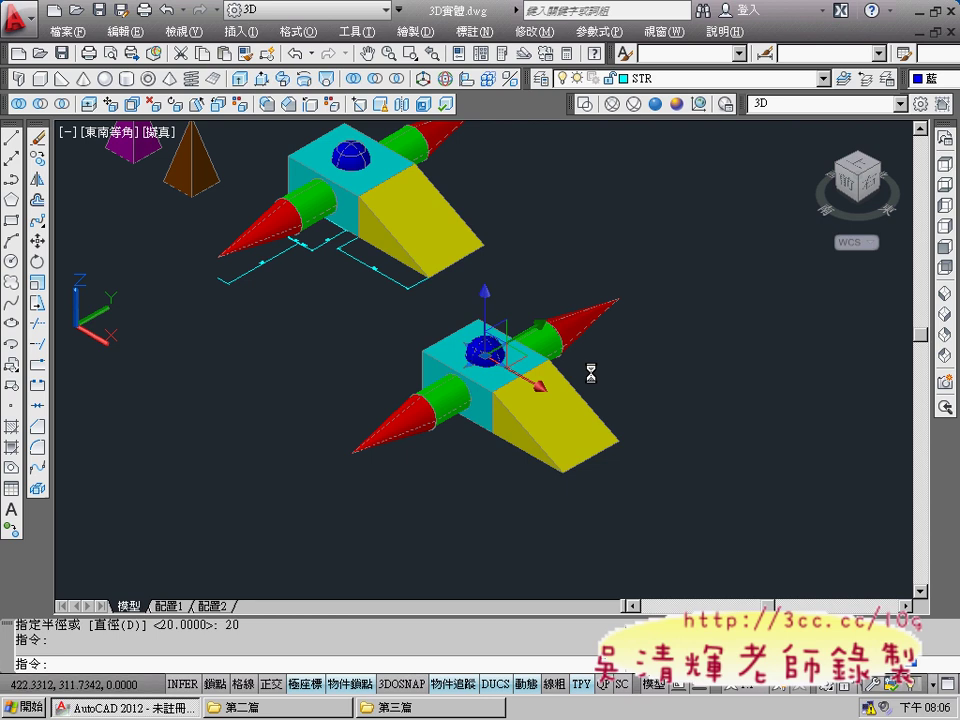
middle_drag(591, 370, 563, 354)
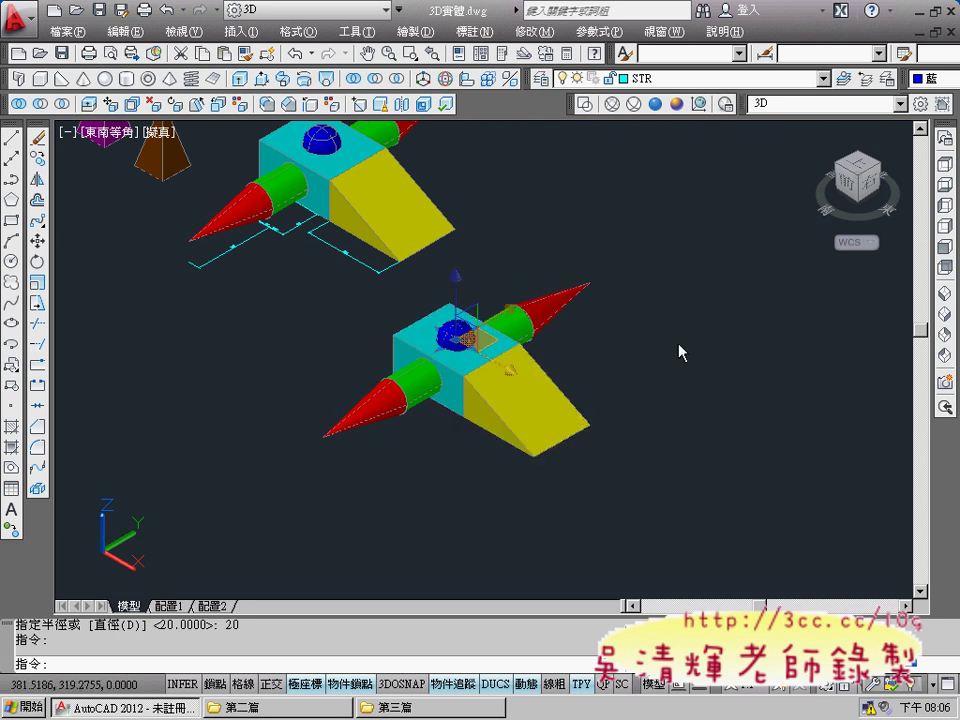
scroll(632, 348, up, 3)
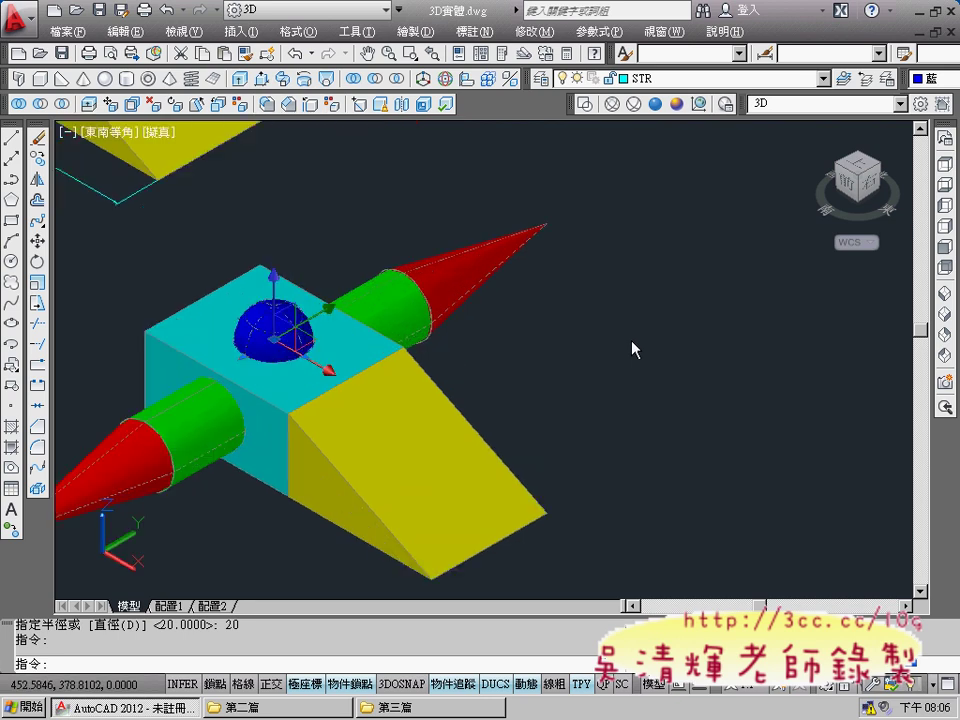
key(Escape)
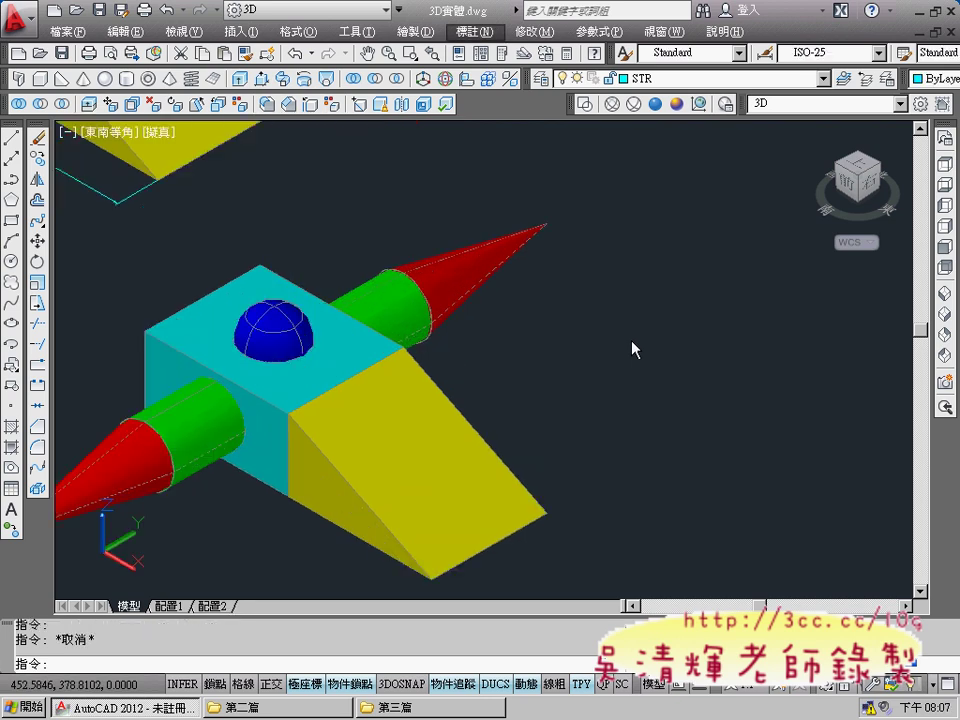
- Inspect the model in Left, Right and Top views, finishing in NE Isometric
middle_drag(321, 444, 435, 383)
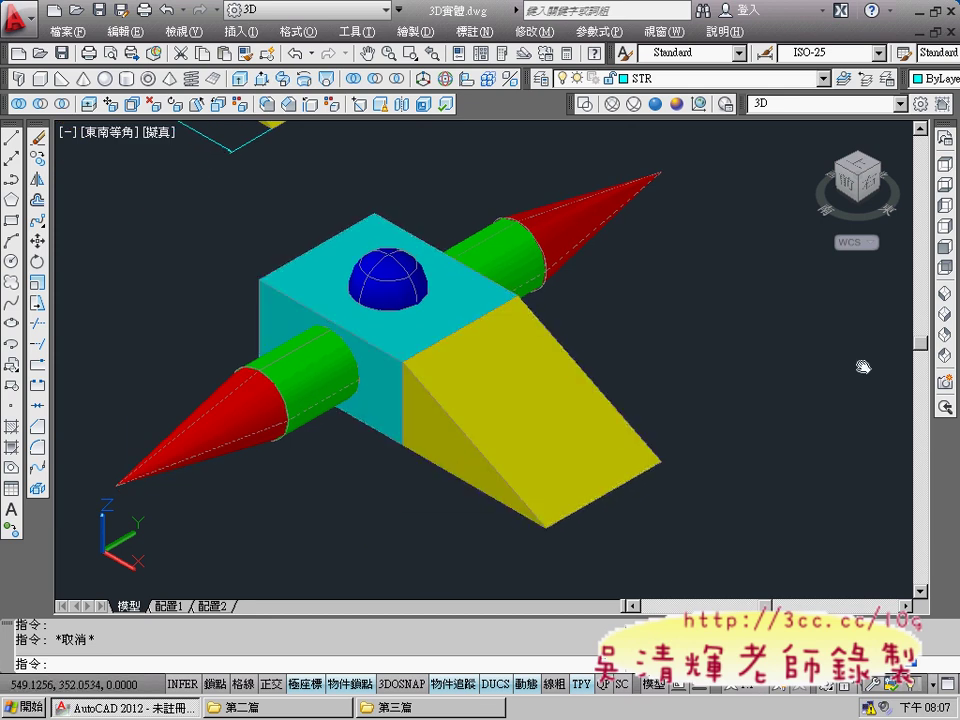
click(944, 213)
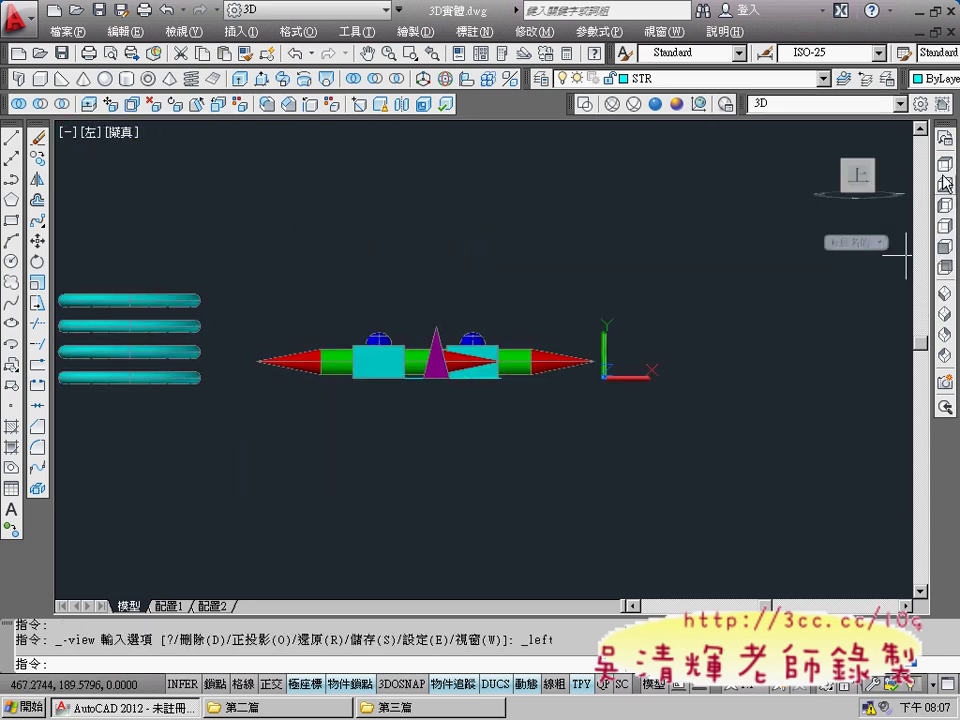
click(945, 228)
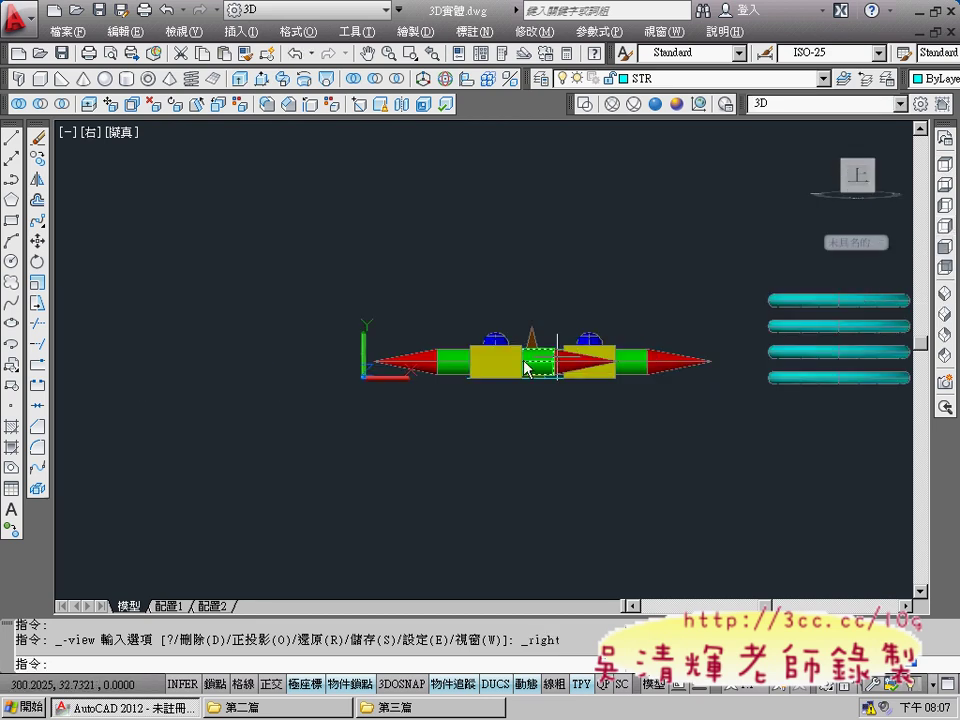
click(944, 166)
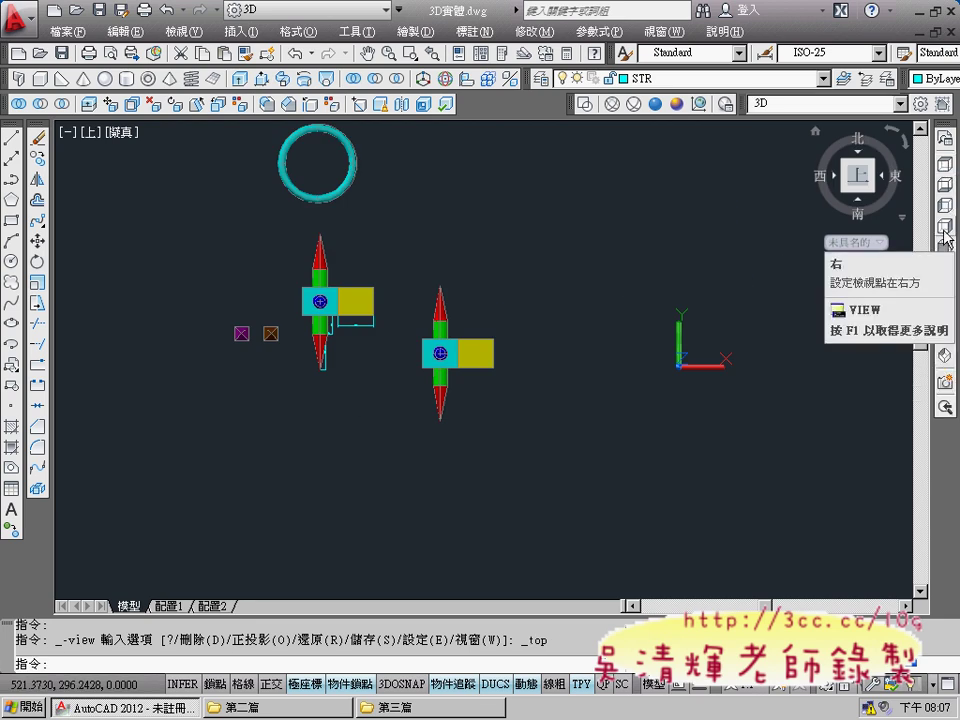
click(945, 336)
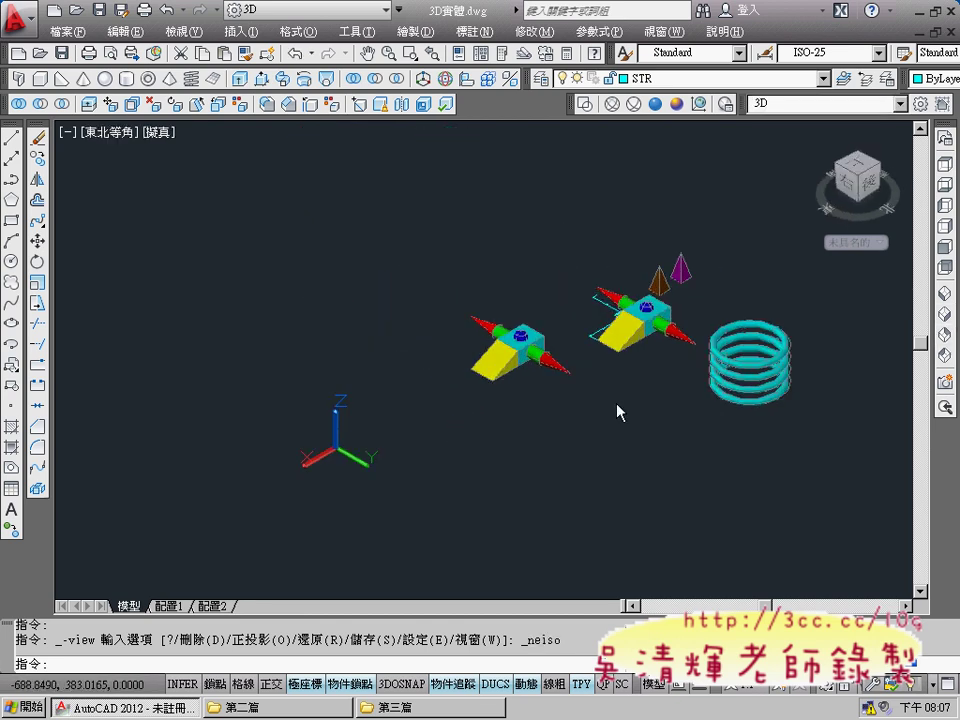
- Switch to the Front view and zoom onto the right spaceship's cyan box, blue dome and yellow wedge
middle_drag(618, 410, 544, 401)
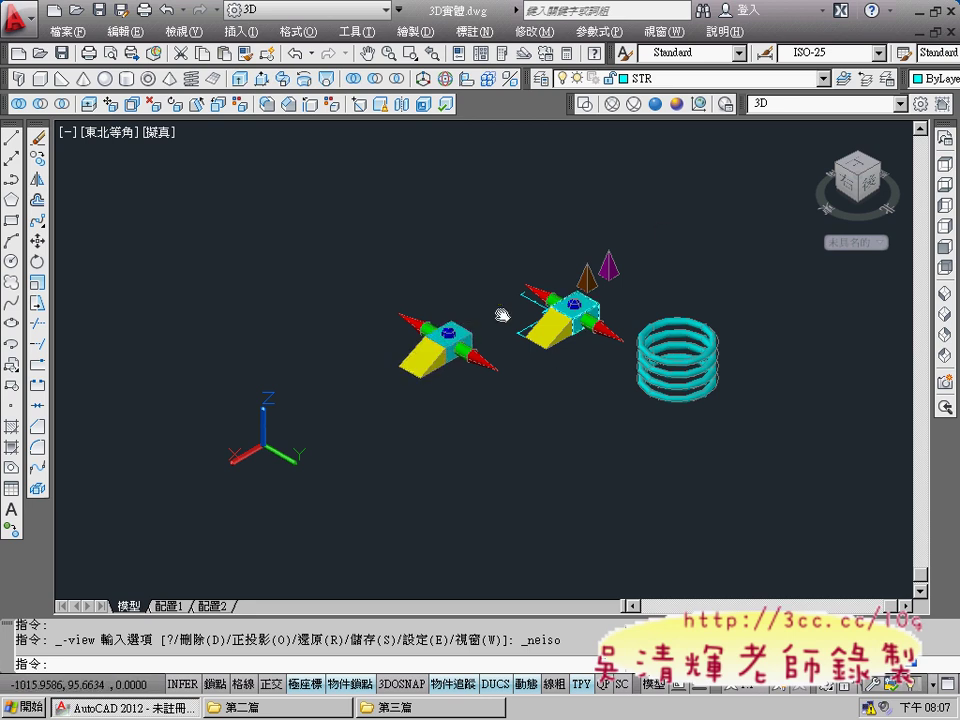
click(439, 360)
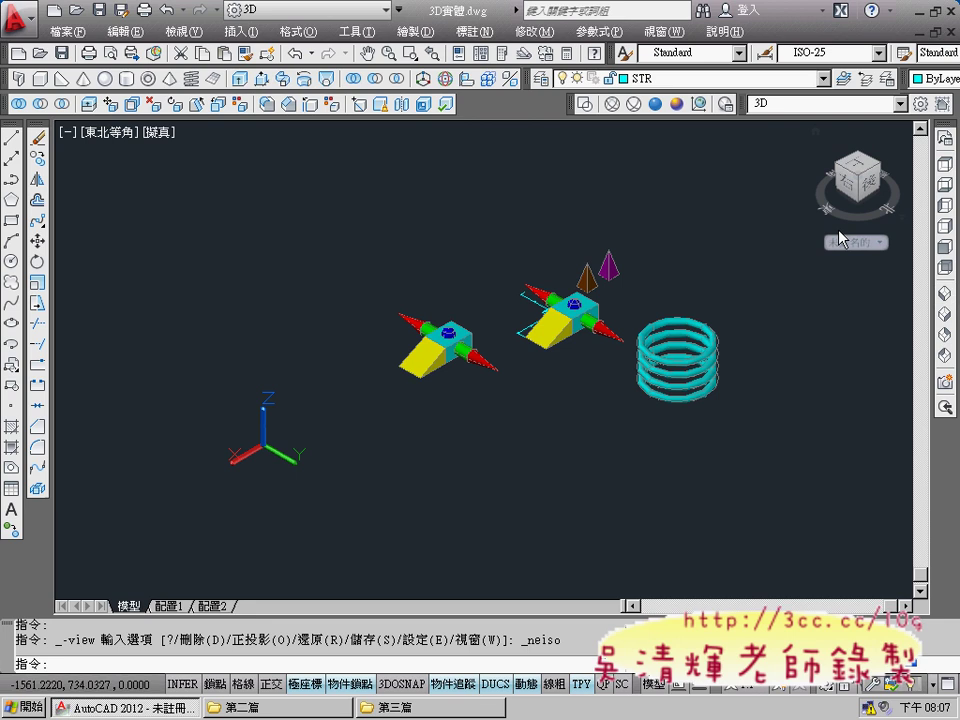
mouse_move(855, 190)
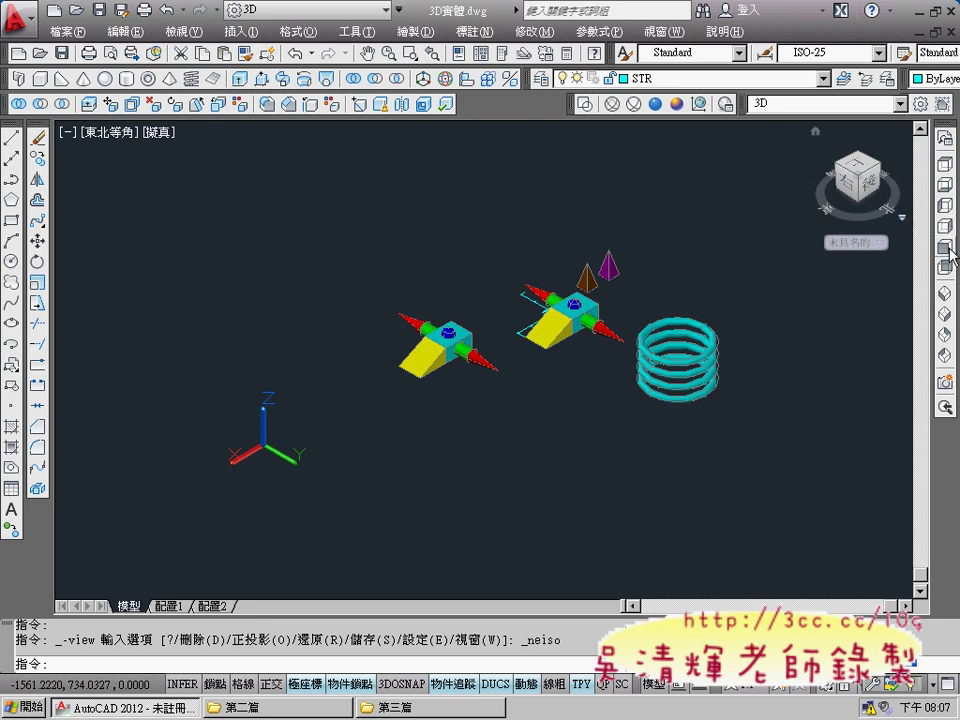
click(949, 253)
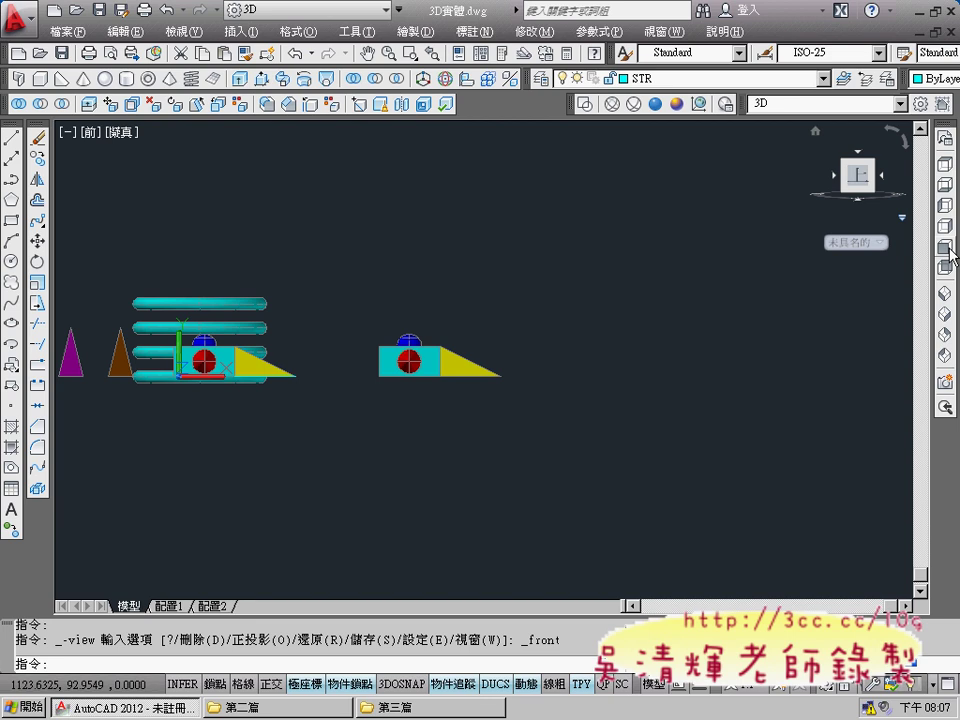
scroll(567, 349, up, 3)
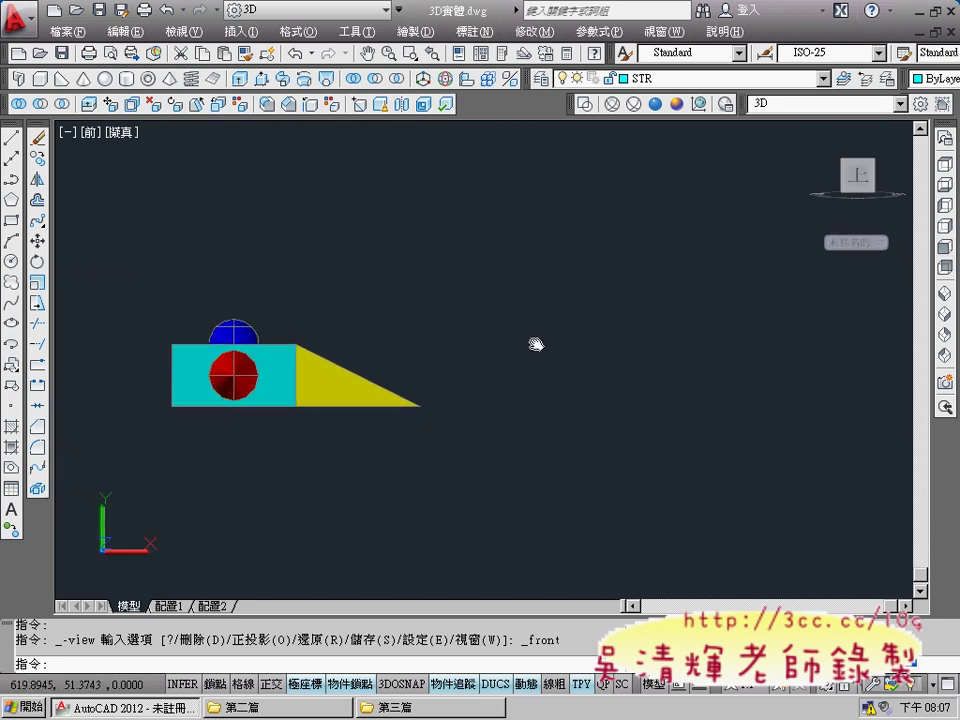
middle_drag(536, 344, 692, 311)
scroll(593, 306, up, 2)
scroll(565, 306, up, 2)
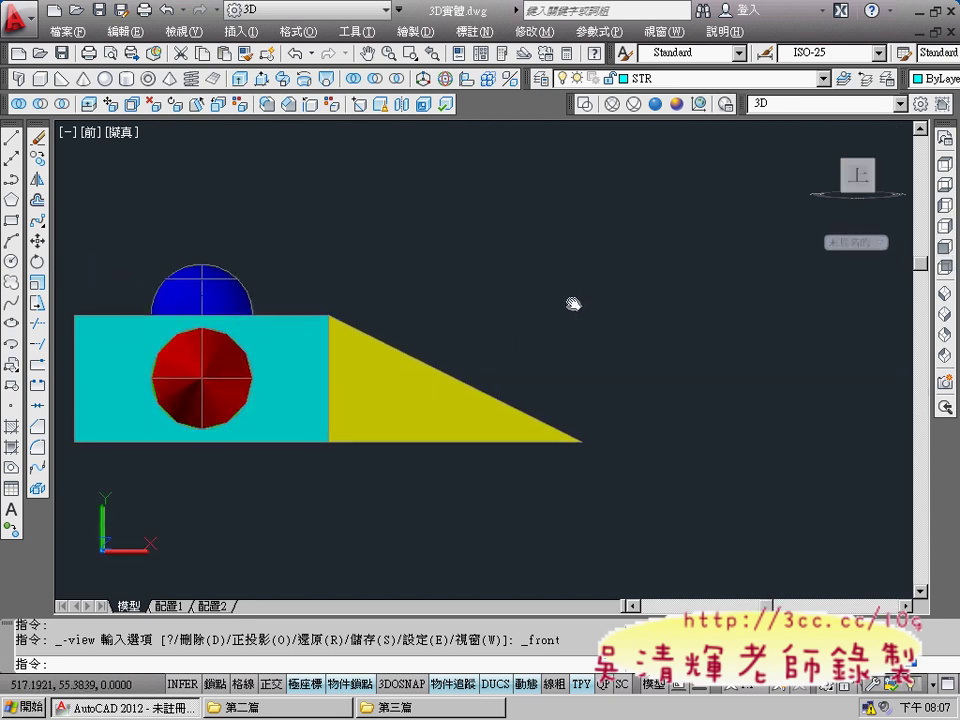
middle_drag(573, 304, 688, 302)
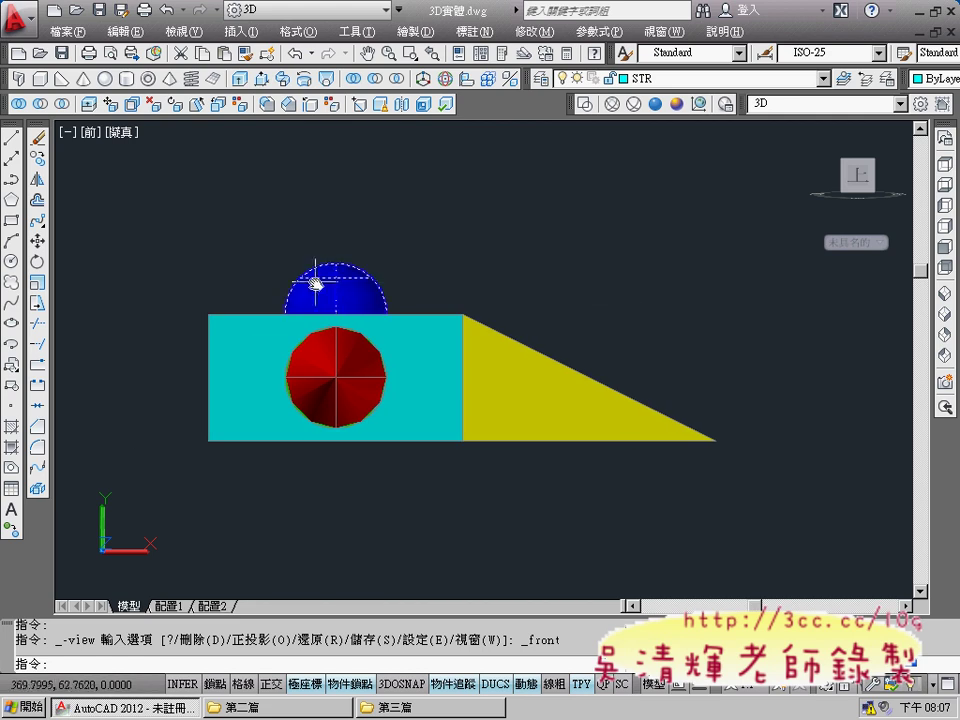
- Mirror the blue hemisphere across a horizontal line through the box's left midpoint, keeping the original
click(38, 180)
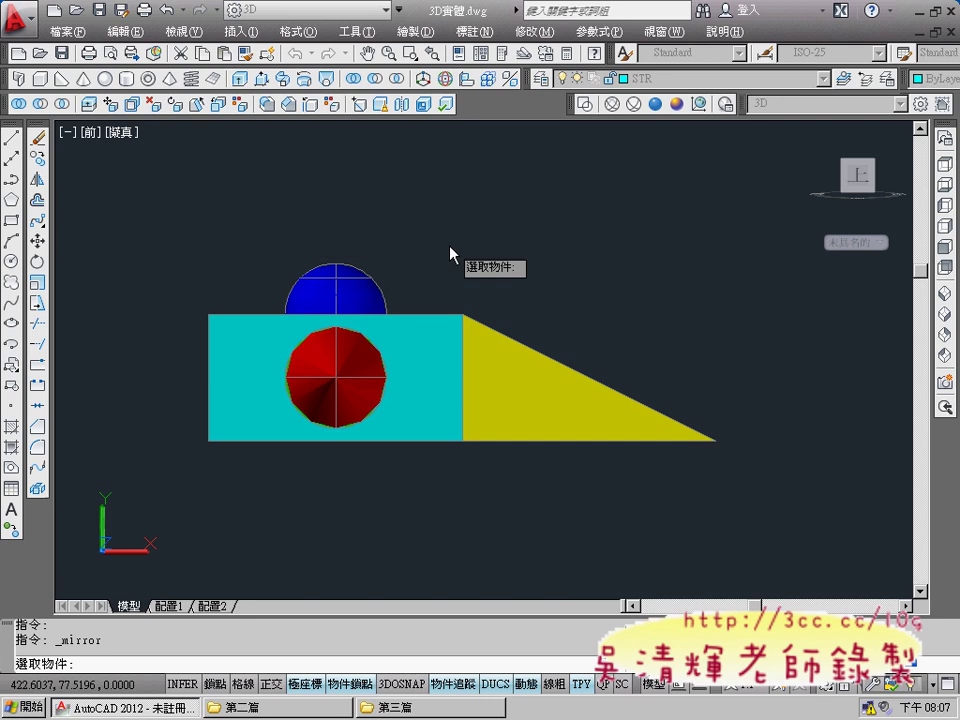
click(409, 251)
click(268, 313)
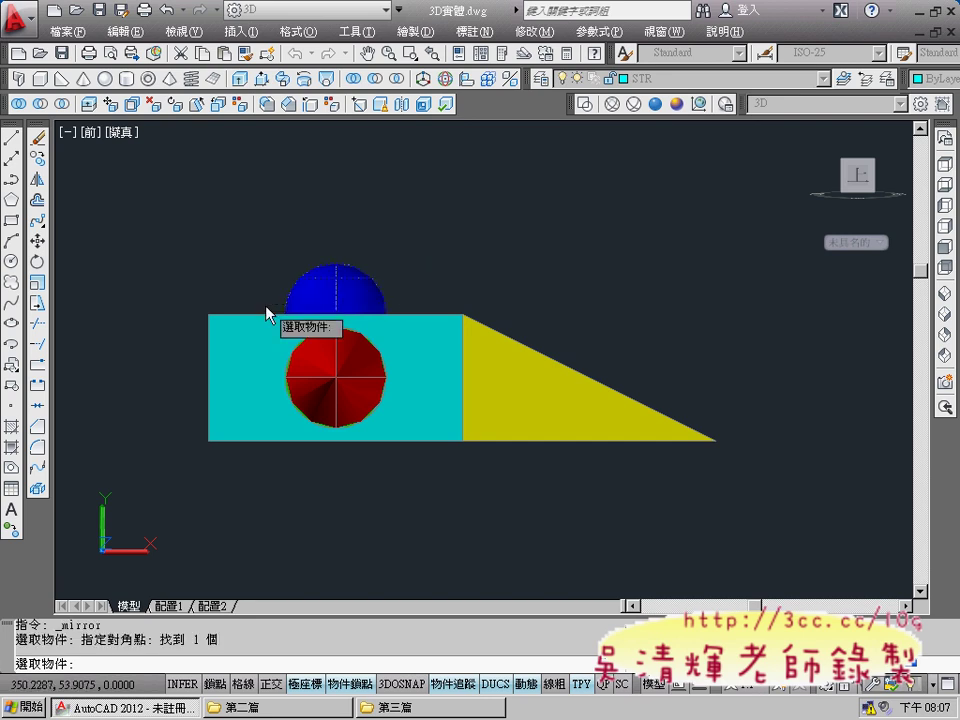
key(Return)
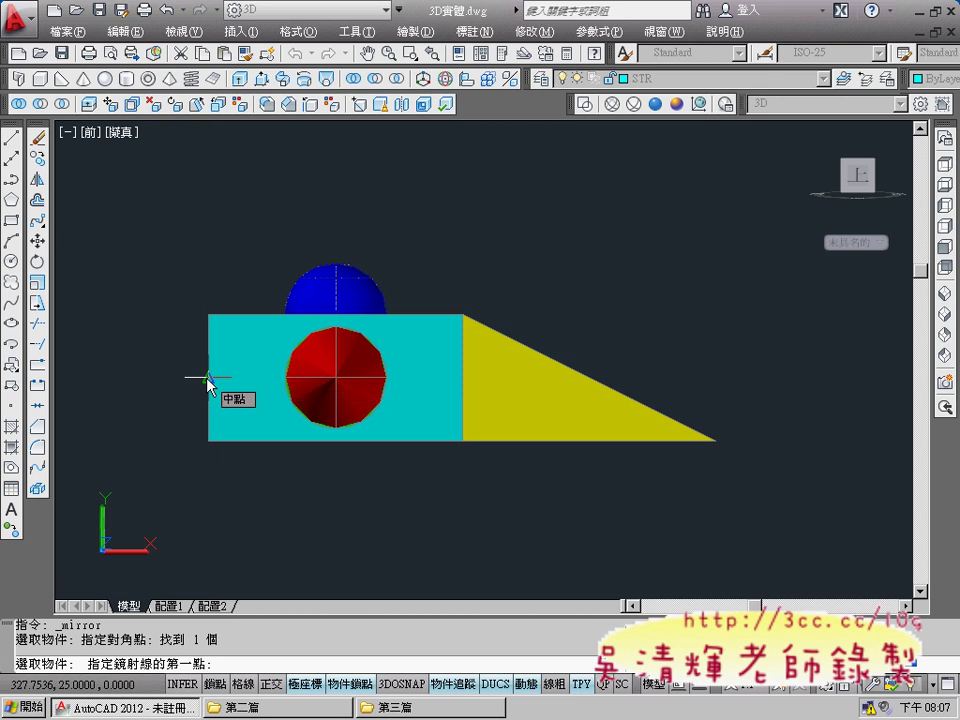
click(209, 378)
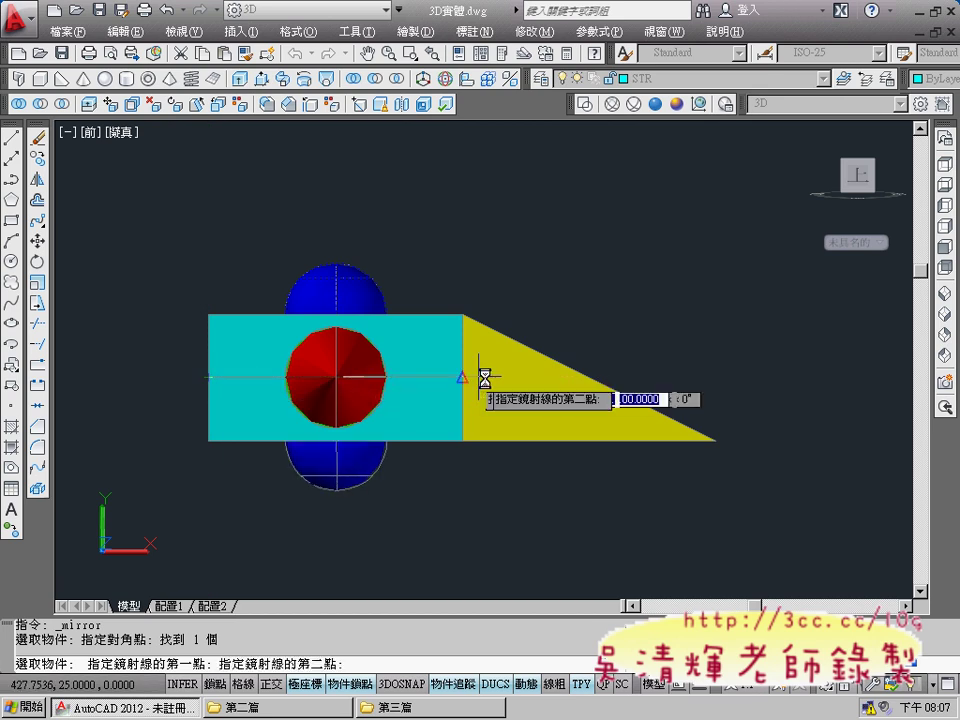
click(712, 378)
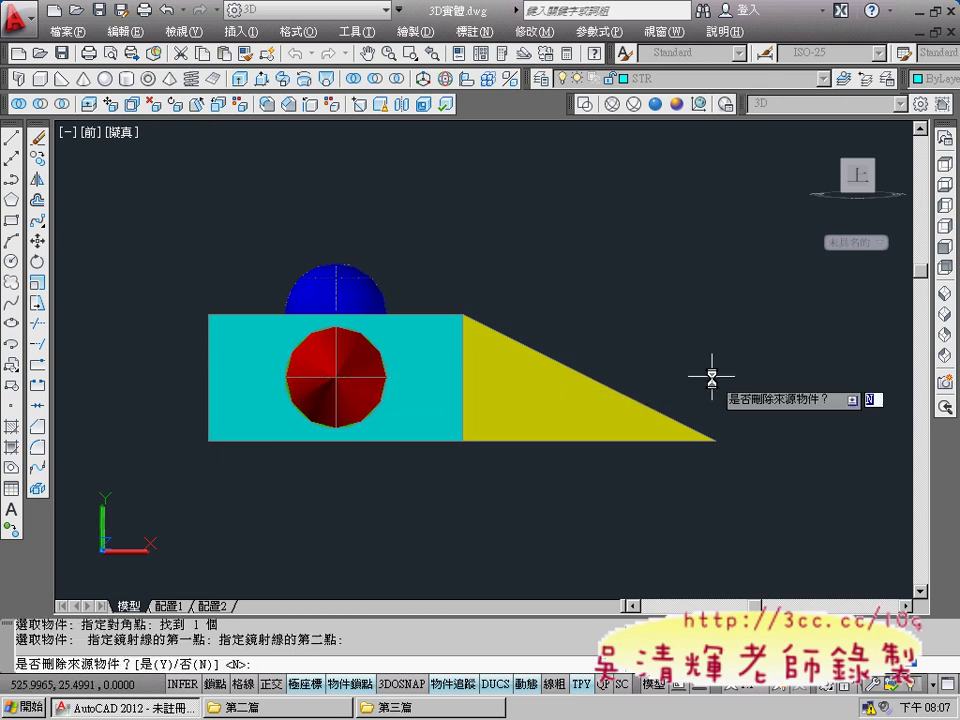
key(Return)
click(344, 457)
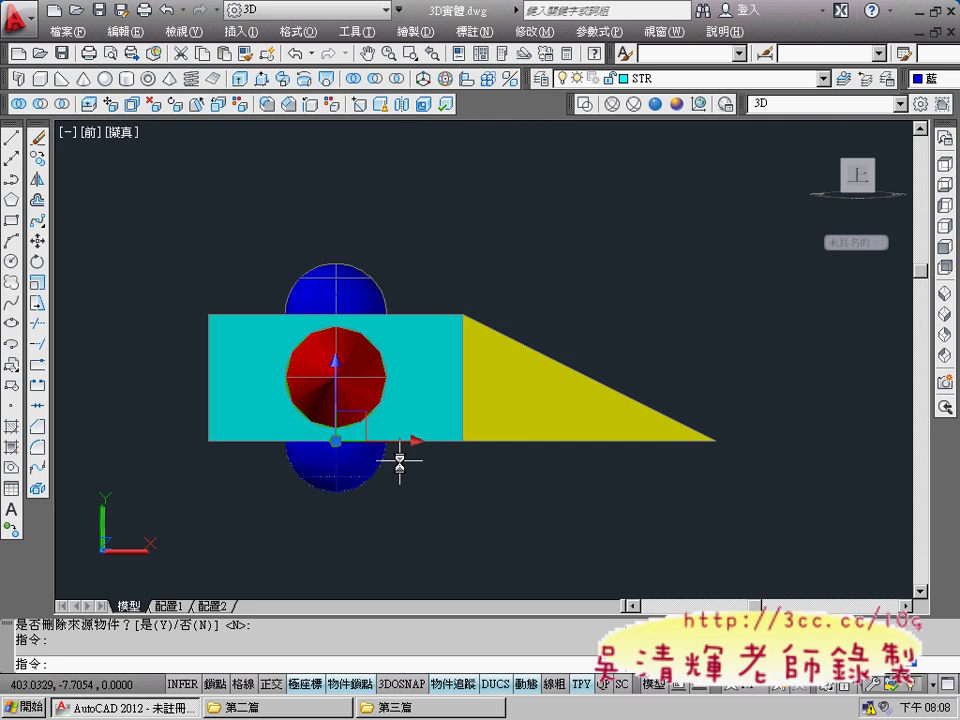
- Shift the drawing slightly sideways in the view
middle_drag(490, 509, 543, 509)
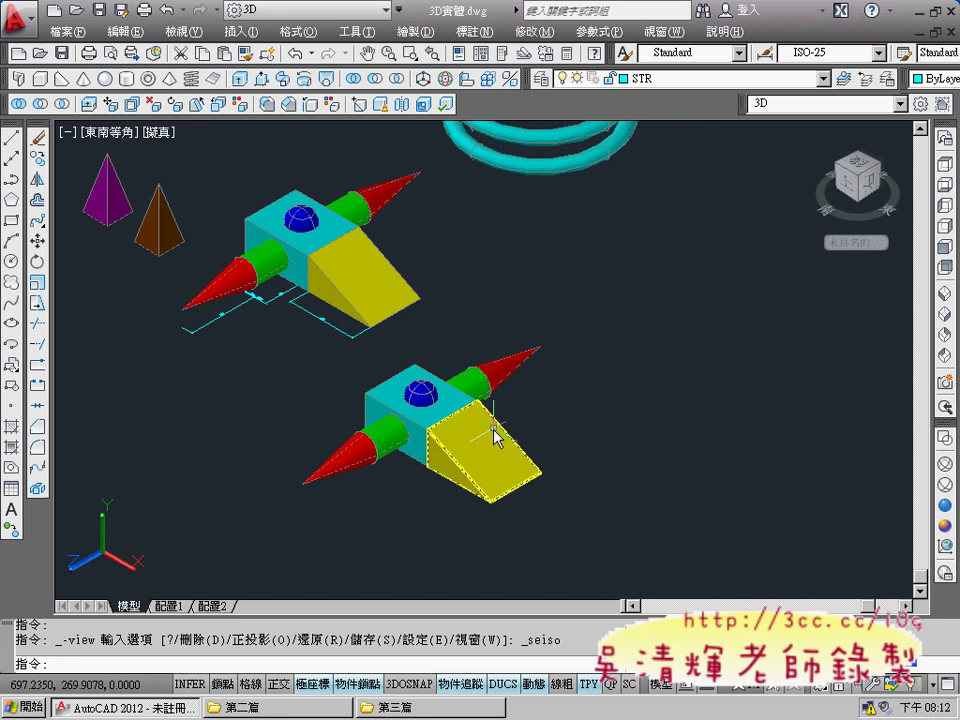
- Orbit the scene to a low, flat angle showing both spaceships beneath the spring
mouse_move(400, 500)
shift+middle_down()
mouse_move(456, 392)
mouse_move(514, 347)
mouse_move(509, 388)
mouse_move(461, 399)
mouse_move(441, 421)
mouse_move(454, 384)
mouse_move(499, 381)
mouse_move(501, 405)
mouse_move(435, 433)
shift+middle_up()
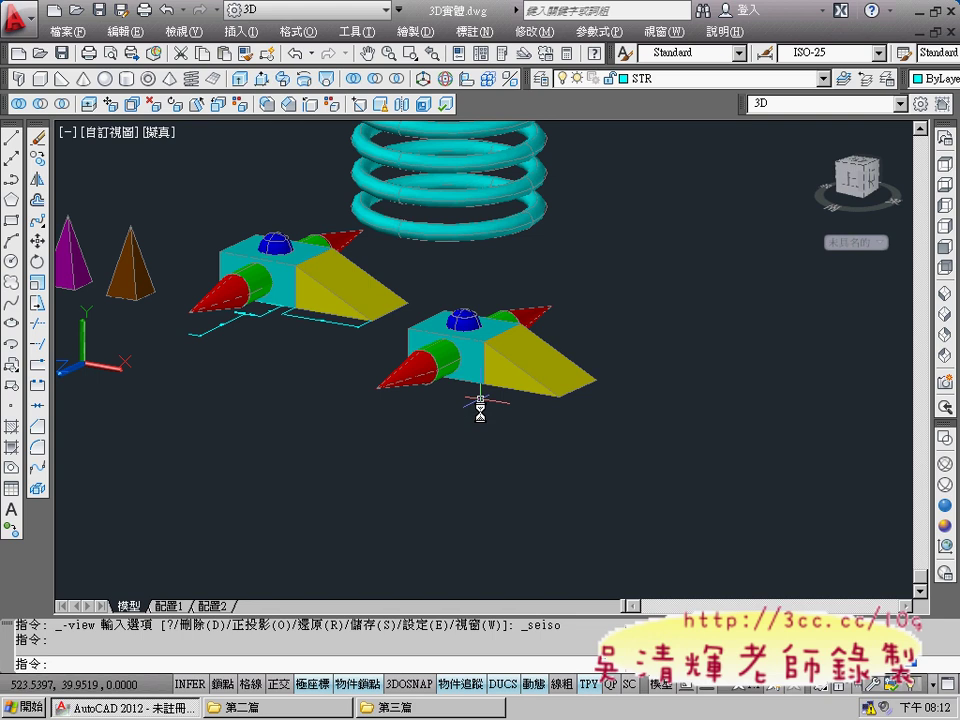
mouse_move(476, 396)
shift+middle_down()
mouse_move(493, 364)
mouse_move(510, 360)
mouse_move(540, 379)
mouse_move(497, 390)
mouse_move(431, 334)
mouse_move(422, 373)
mouse_move(447, 400)
shift+middle_up()
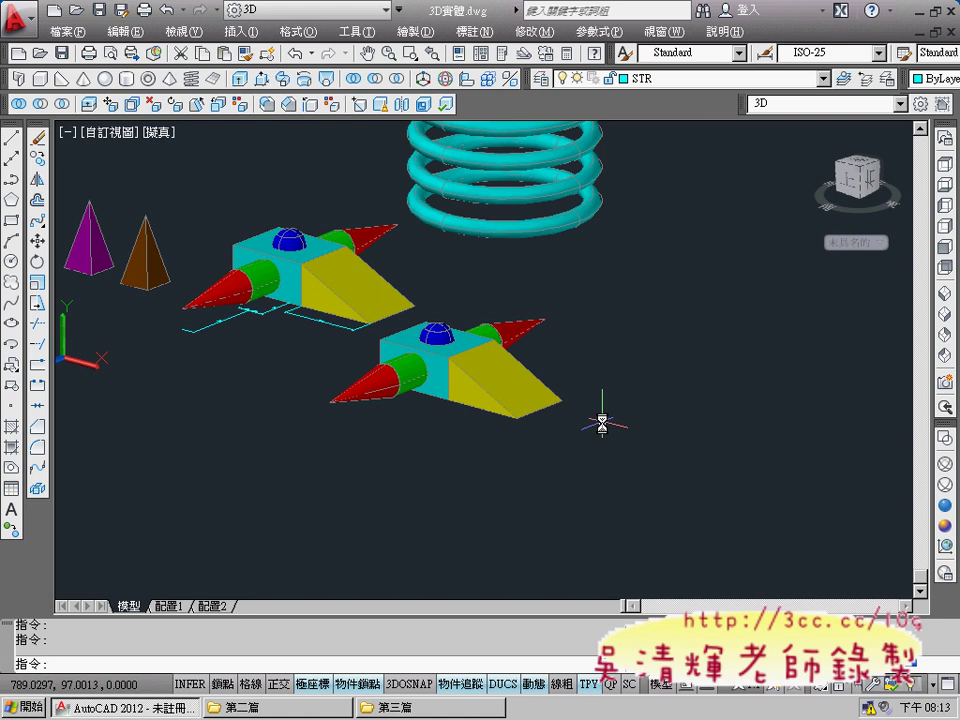
mouse_move(578, 428)
shift+middle_down()
mouse_move(563, 406)
mouse_move(544, 405)
mouse_move(619, 379)
mouse_move(634, 406)
mouse_move(628, 424)
mouse_move(570, 431)
mouse_move(606, 416)
shift+middle_up()
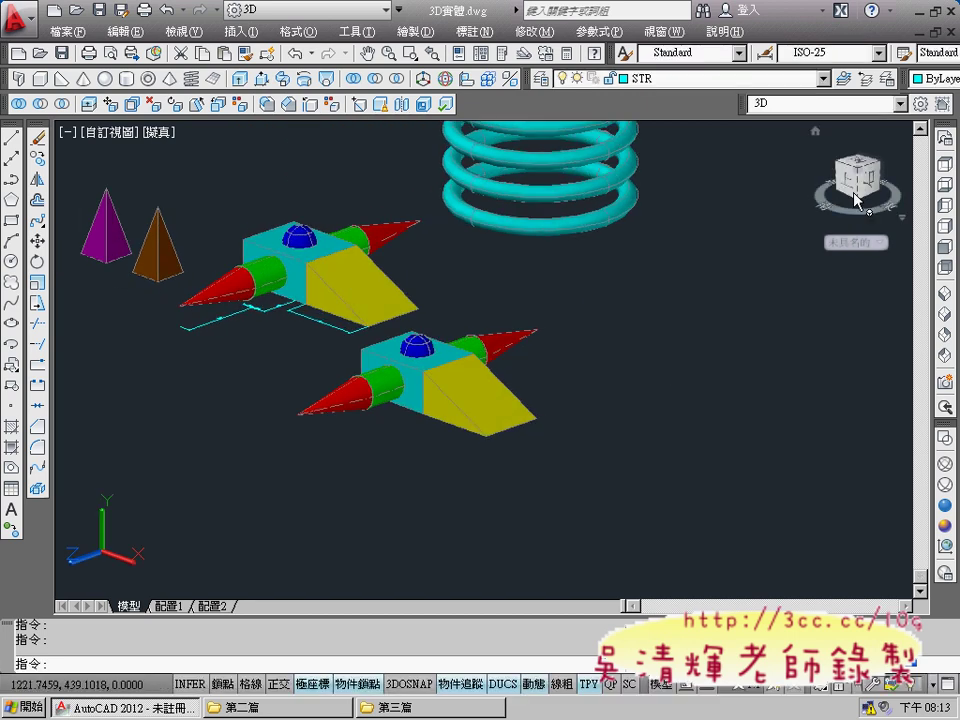